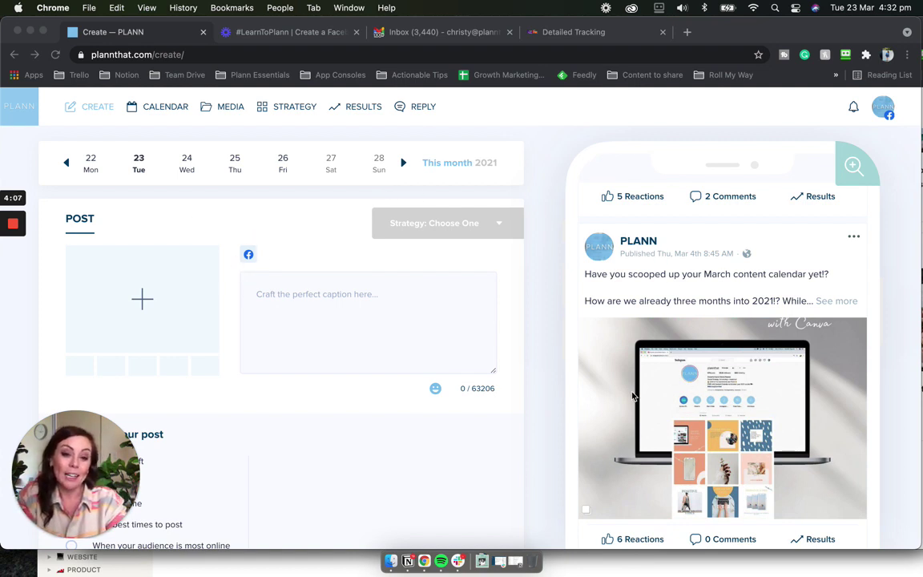
- Repost the published March 4 content calendar post on Facebook as an unscheduled draft
{"action": "scroll", "coordinate": [626, 395], "scroll_direction": "down", "scroll_amount": 1}
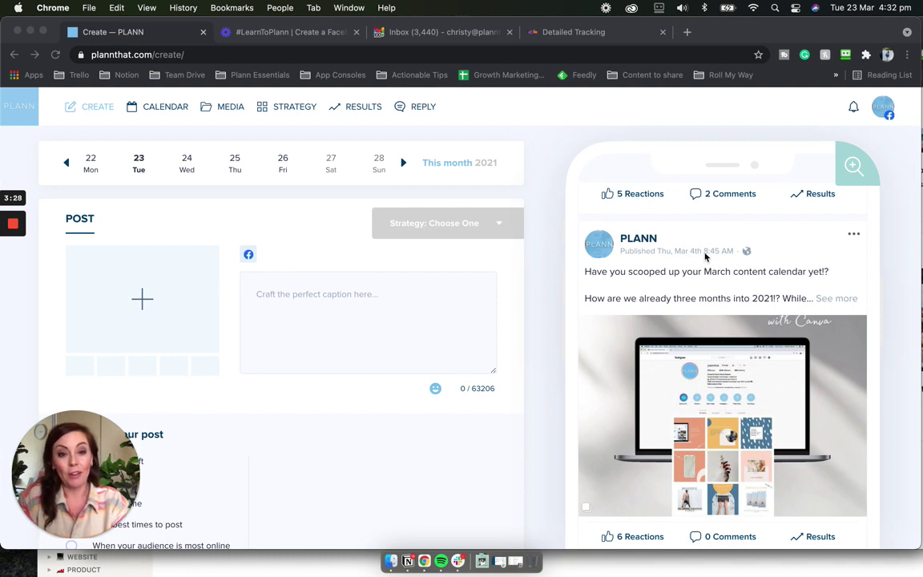
{"action": "scroll", "coordinate": [744, 250], "scroll_direction": "down", "scroll_amount": 1}
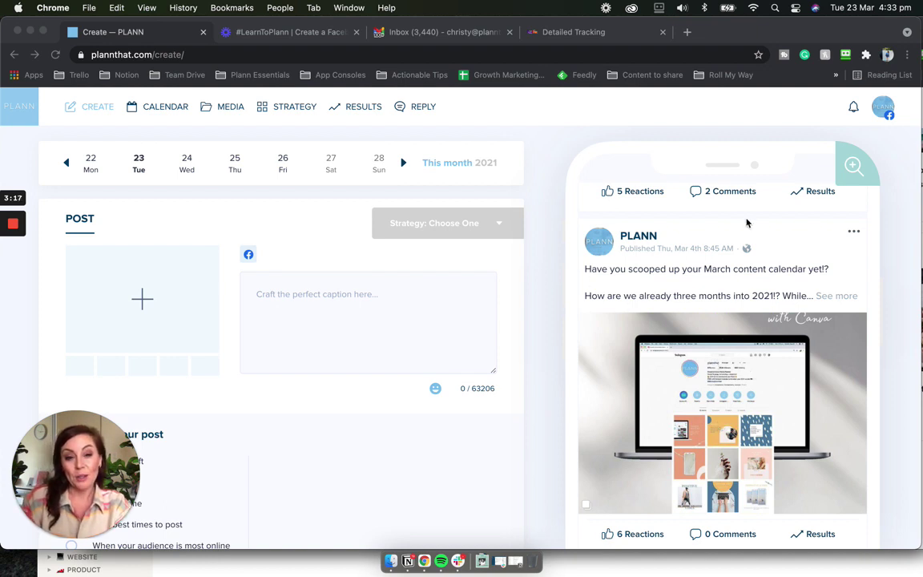
{"action": "left_click", "coordinate": [852, 235]}
{"action": "left_click", "coordinate": [852, 235]}
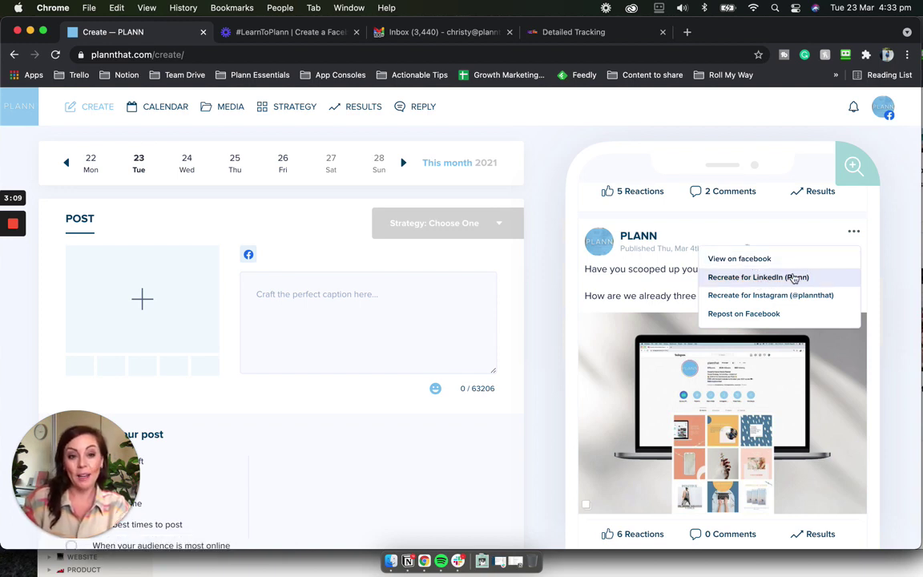
{"action": "left_click", "coordinate": [755, 315]}
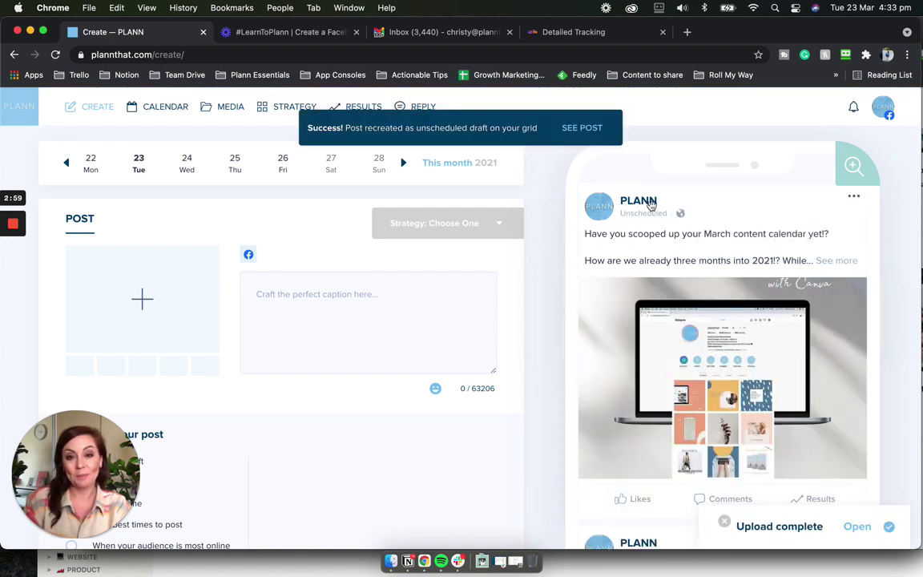
{"action": "left_click_drag", "start_coordinate": [352, 128], "coordinate": [531, 127]}
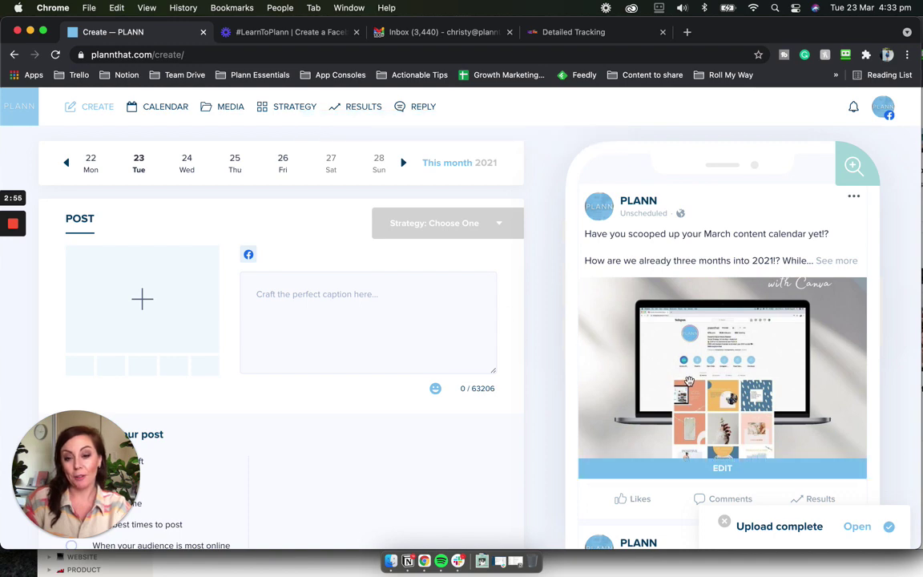
- Open the unscheduled March content calendar draft for editing and review its caption through to the closing link
{"action": "scroll", "coordinate": [619, 343], "scroll_direction": "up", "scroll_amount": 2}
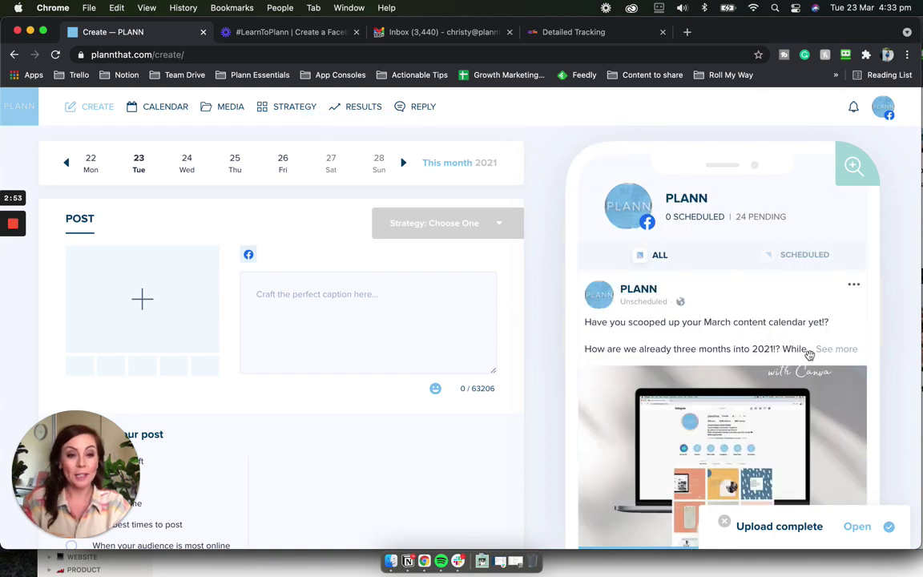
{"action": "left_click", "coordinate": [663, 373]}
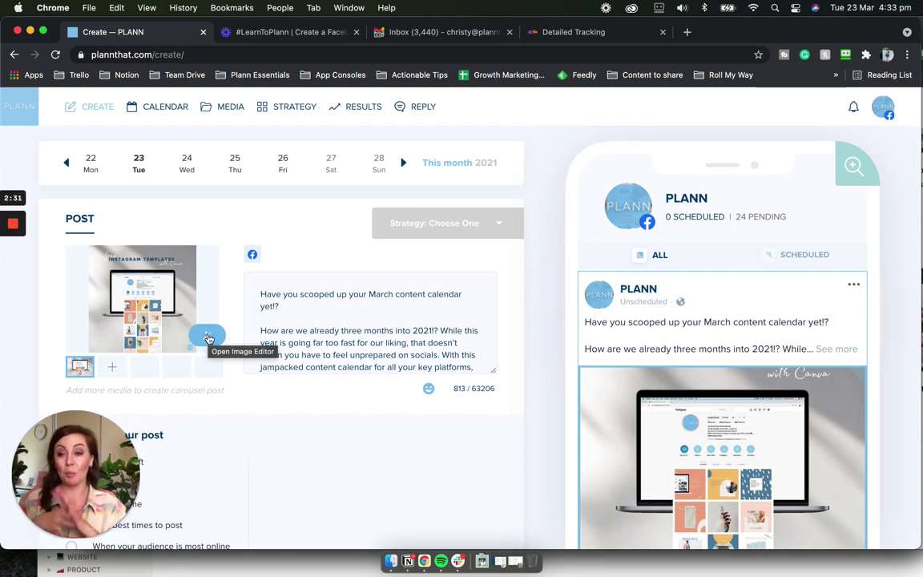
{"action": "left_click", "coordinate": [329, 311]}
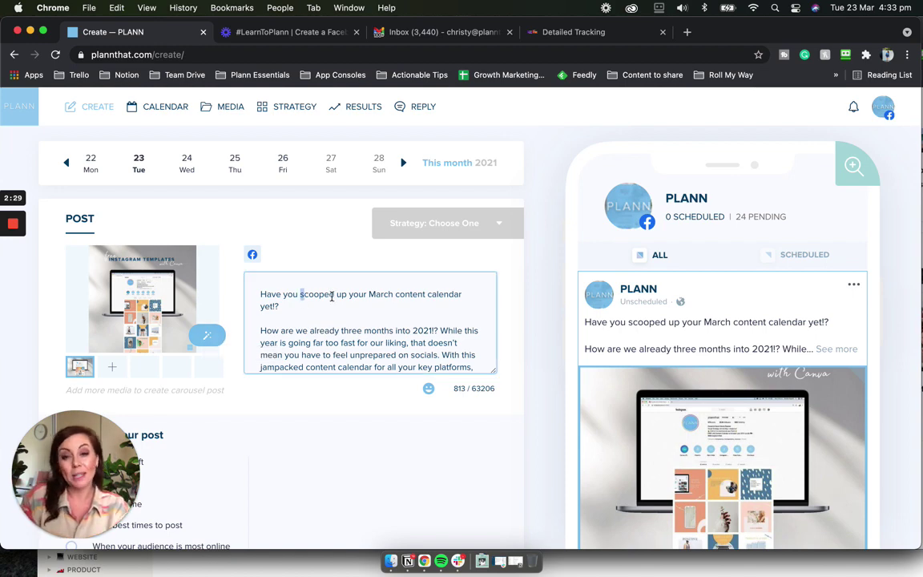
{"action": "scroll", "coordinate": [328, 311], "scroll_direction": "down", "scroll_amount": 8}
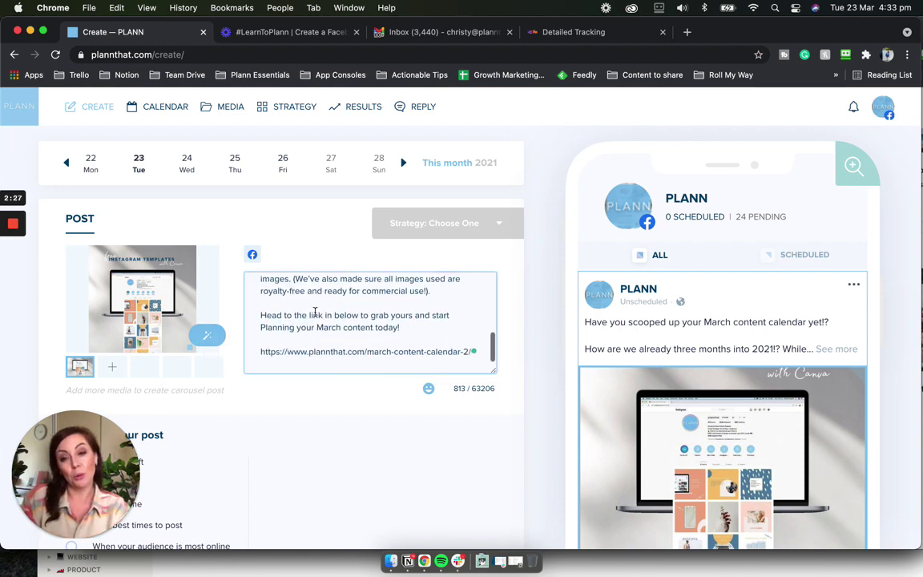
{"action": "scroll", "coordinate": [318, 325], "scroll_direction": "down", "scroll_amount": 2}
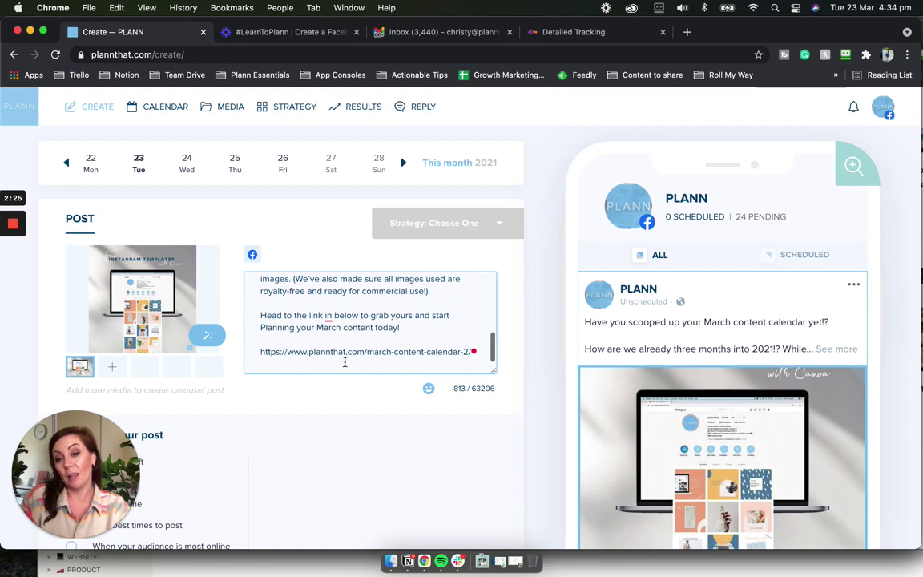
{"action": "left_click_drag", "start_coordinate": [475, 351], "coordinate": [267, 351]}
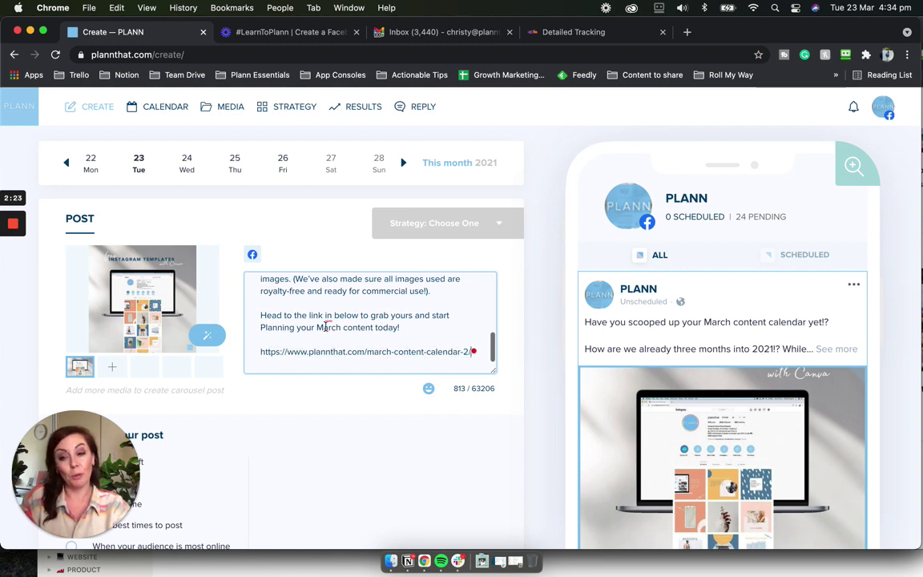
- Delete everything in the draft's caption after the opening question "Have you scooped up your March content calendar yet!?"
{"action": "scroll", "coordinate": [321, 309], "scroll_direction": "up", "scroll_amount": 3}
{"action": "scroll", "coordinate": [337, 322], "scroll_direction": "up", "scroll_amount": 3}
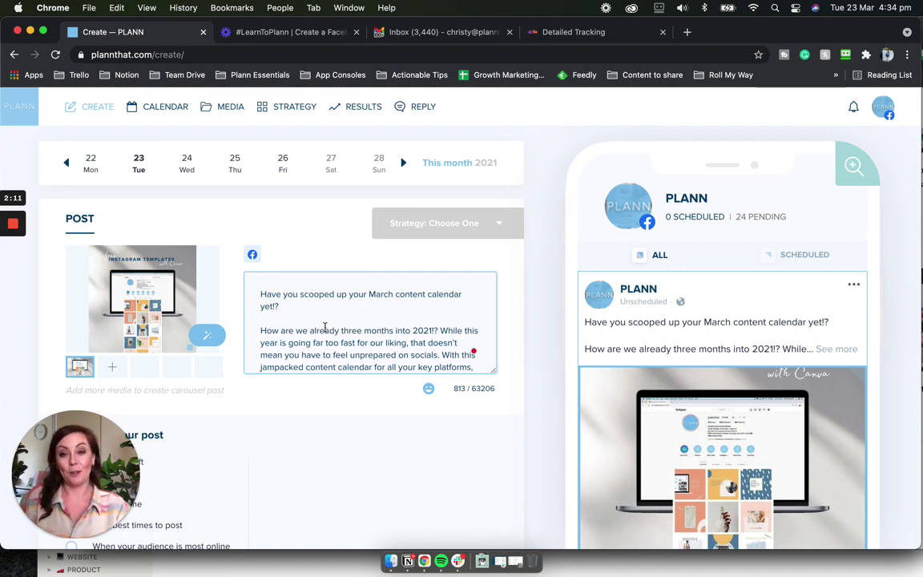
{"action": "left_click_drag", "start_coordinate": [321, 313], "coordinate": [548, 517]}
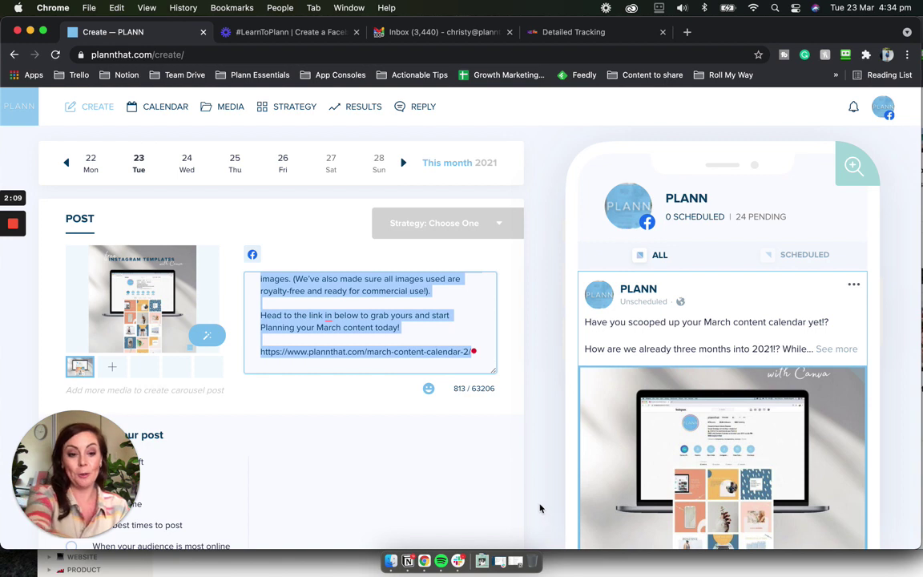
{"action": "key", "text": "BackSpace"}
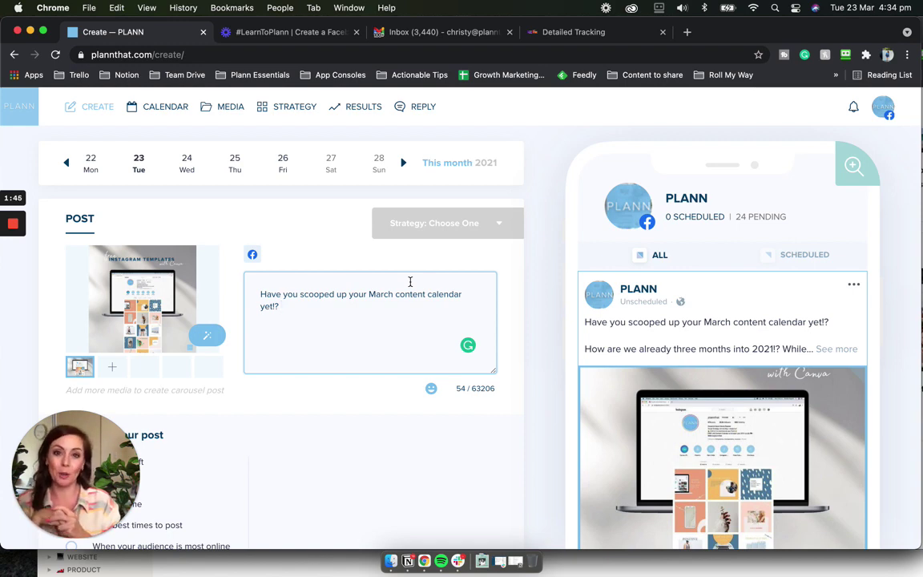
- Recreate the published March 17 Facebook post "Can't stop, won't stop" for the Plann LinkedIn account
{"action": "scroll", "coordinate": [758, 352], "scroll_direction": "down", "scroll_amount": 15}
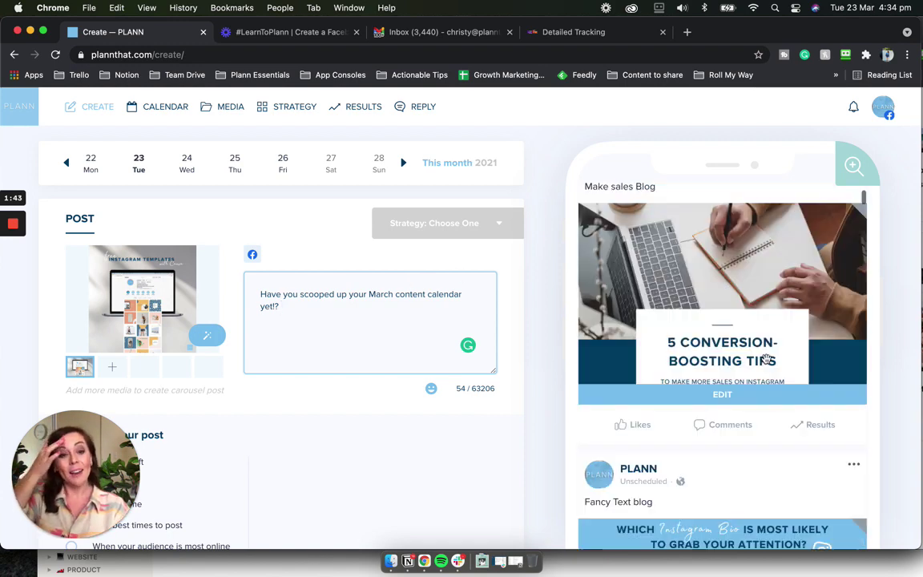
{"action": "scroll", "coordinate": [753, 368], "scroll_direction": "down", "scroll_amount": 15}
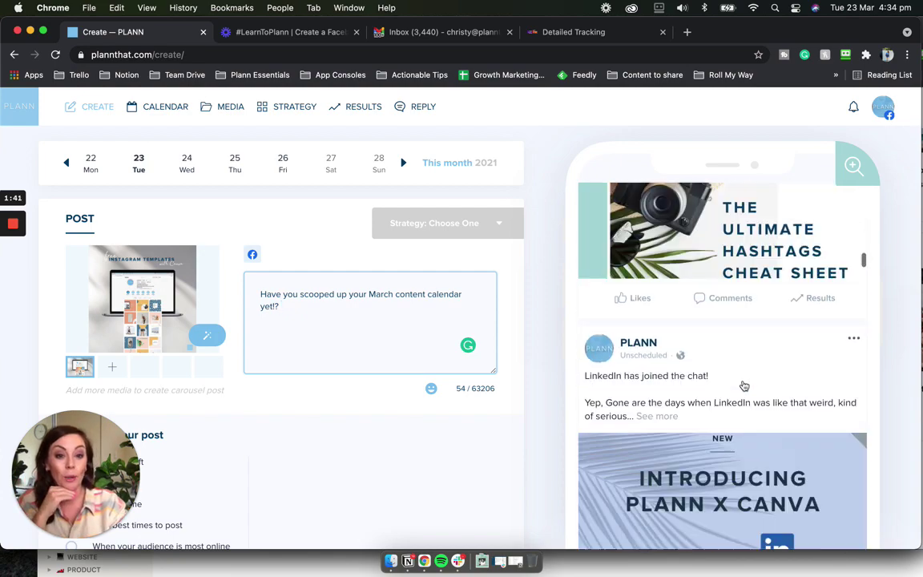
{"action": "scroll", "coordinate": [742, 387], "scroll_direction": "down", "scroll_amount": 15}
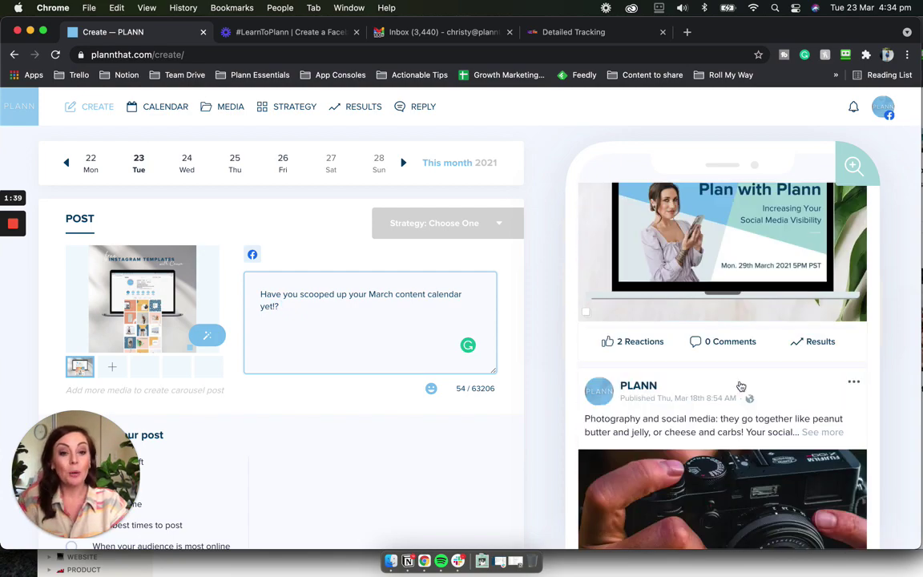
{"action": "scroll", "coordinate": [718, 377], "scroll_direction": "up", "scroll_amount": 2}
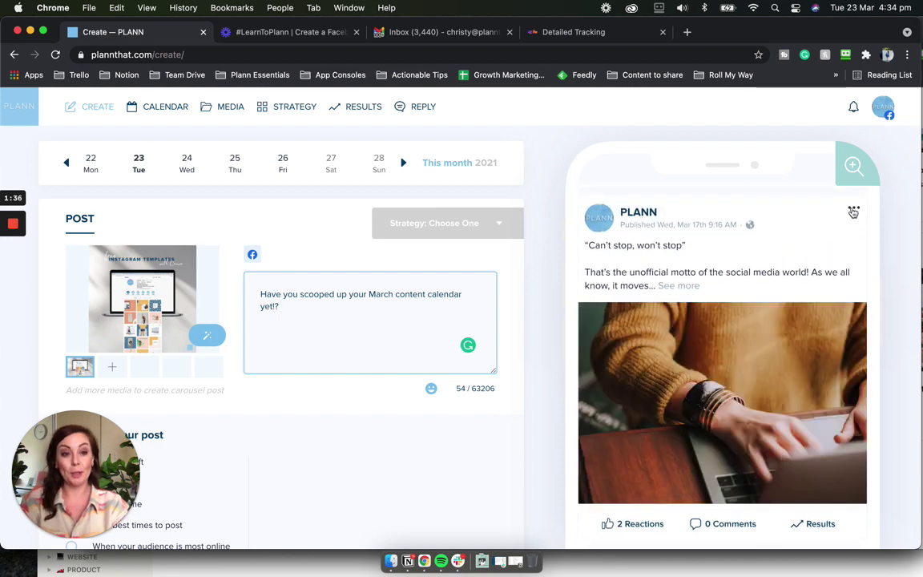
{"action": "left_click", "coordinate": [854, 208]}
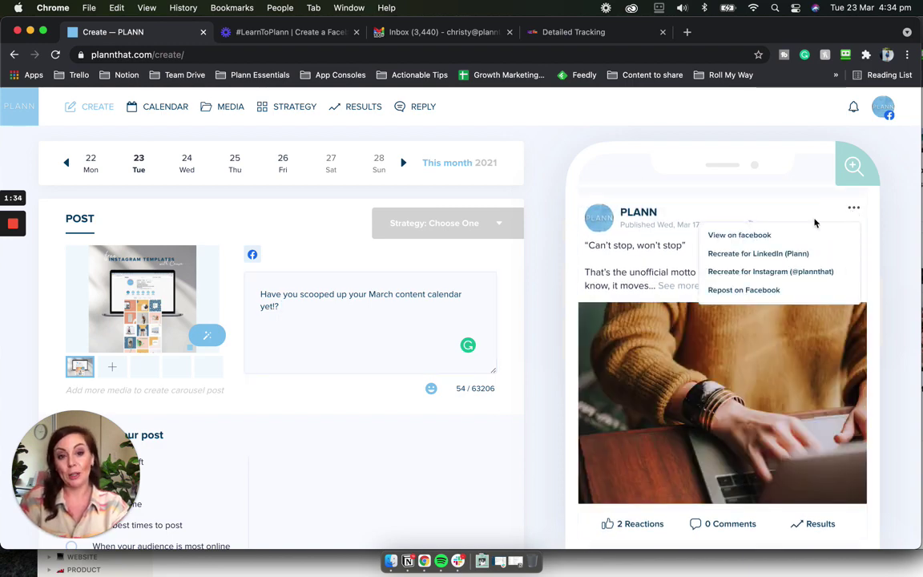
{"action": "left_click", "coordinate": [751, 255]}
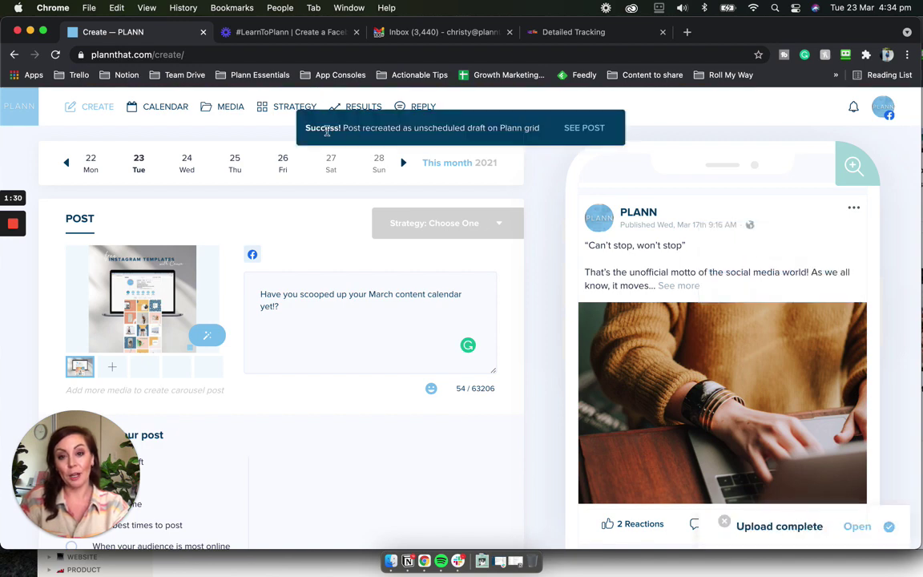
- View the recreated LinkedIn draft, look through the LinkedIn feed and read the draft's full caption
{"action": "left_click", "coordinate": [598, 129]}
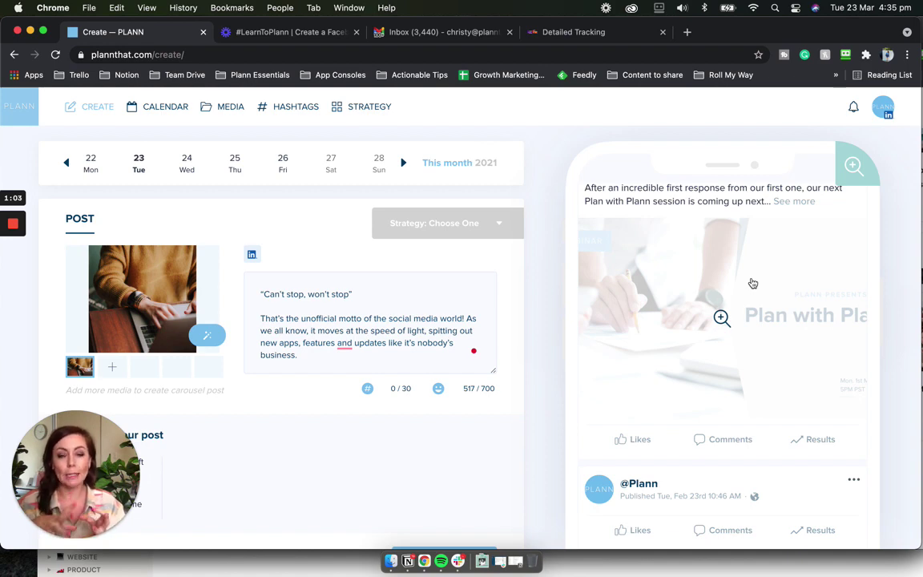
{"action": "scroll", "coordinate": [721, 319], "scroll_direction": "down", "scroll_amount": 5}
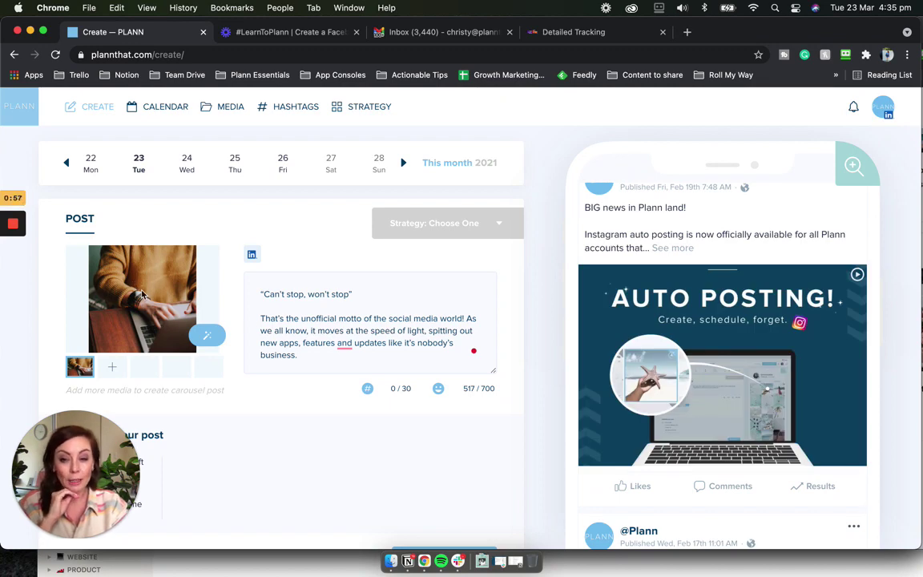
{"action": "scroll", "coordinate": [308, 317], "scroll_direction": "down", "scroll_amount": 5}
{"action": "scroll", "coordinate": [382, 338], "scroll_direction": "up", "scroll_amount": 2}
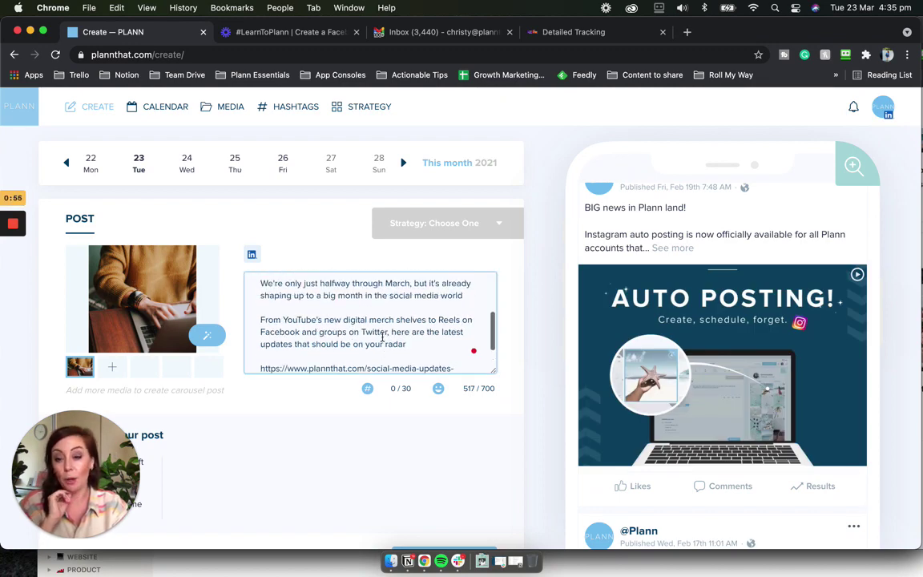
{"action": "scroll", "coordinate": [382, 338], "scroll_direction": "up", "scroll_amount": 3}
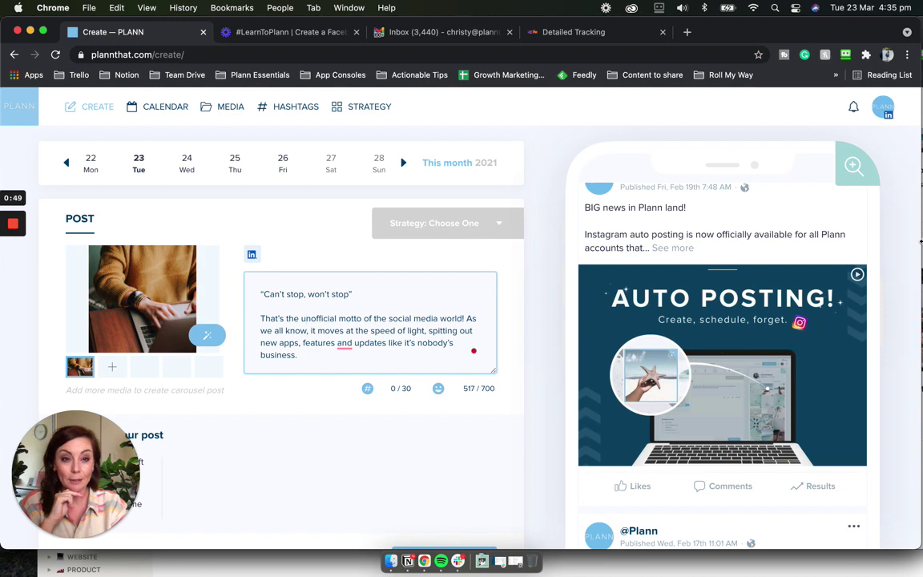
- Switch to the Olive and Auburn Instagram account and examine the recreate options for an unpublished grid post
{"action": "left_click", "coordinate": [882, 106]}
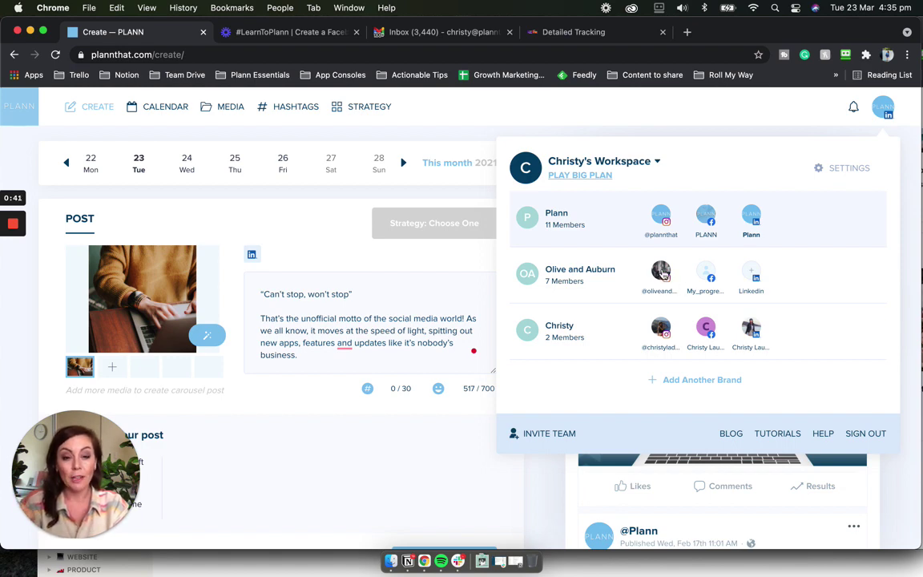
{"action": "left_click", "coordinate": [661, 274]}
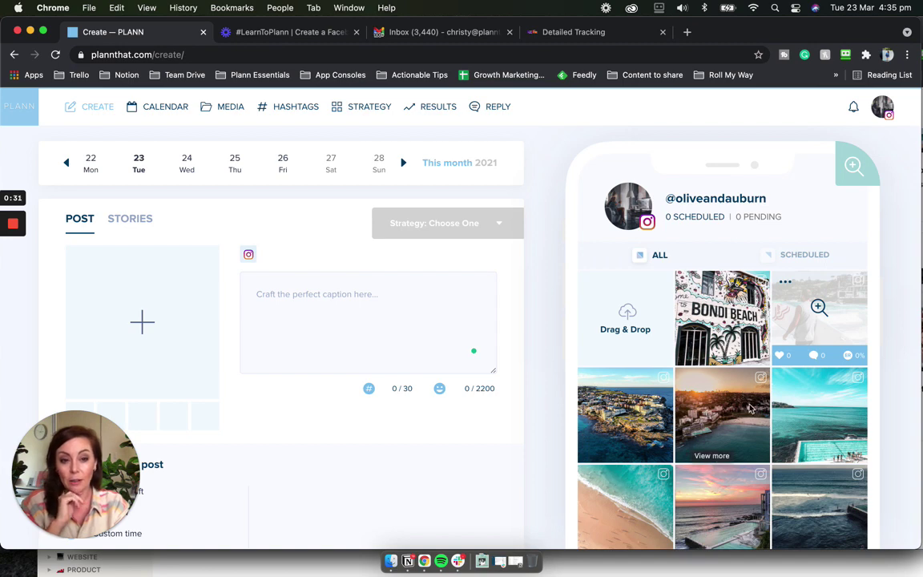
{"action": "scroll", "coordinate": [722, 360], "scroll_direction": "down", "scroll_amount": 10}
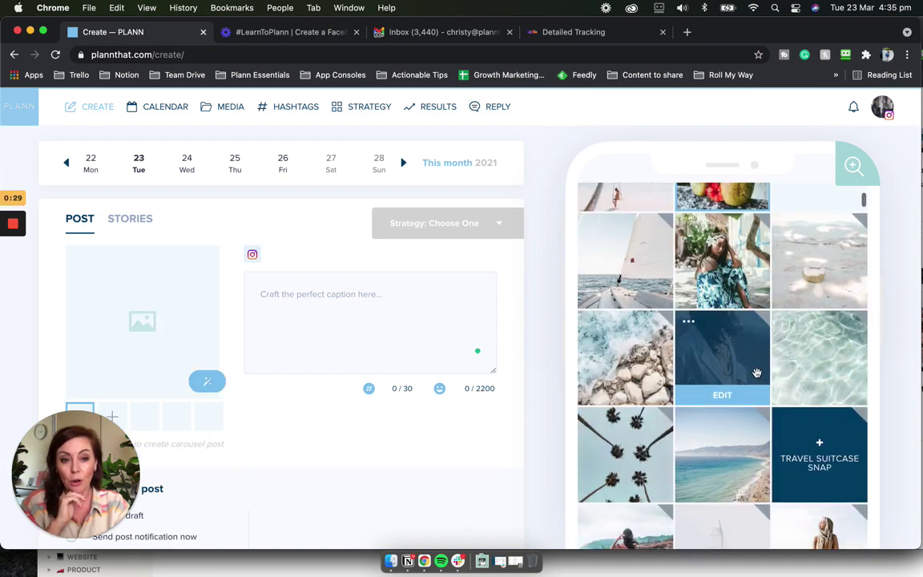
{"action": "left_click", "coordinate": [786, 342]}
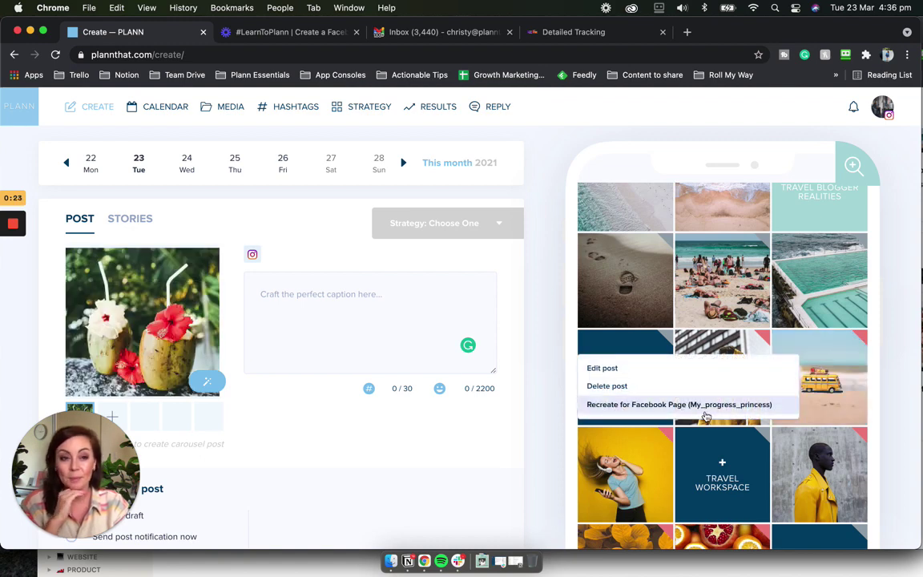
{"action": "scroll", "coordinate": [681, 369], "scroll_direction": "up", "scroll_amount": 1}
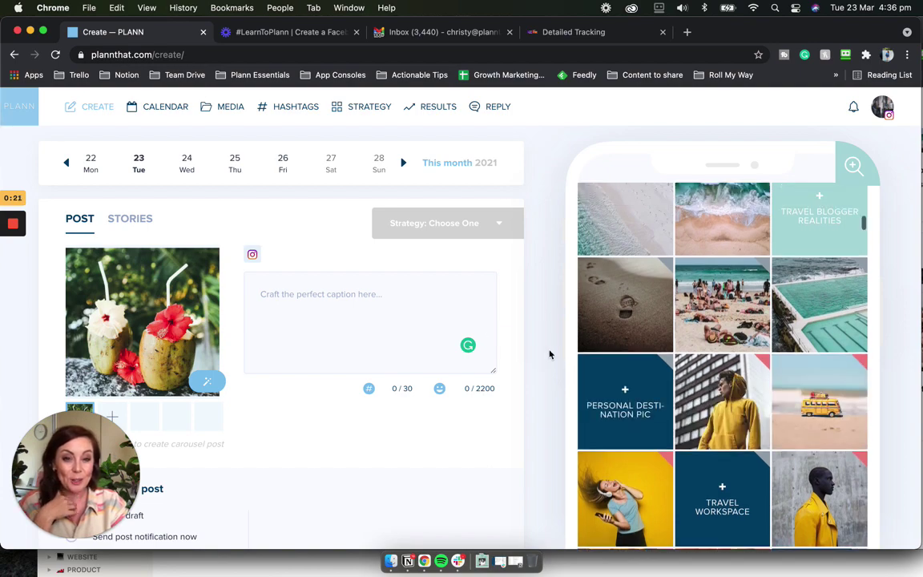
{"action": "scroll", "coordinate": [654, 343], "scroll_direction": "up", "scroll_amount": 10}
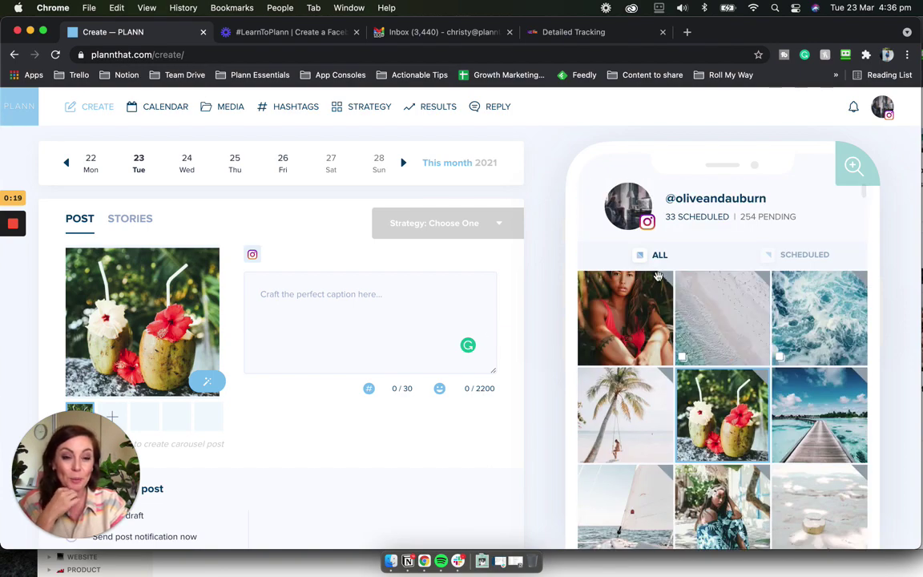